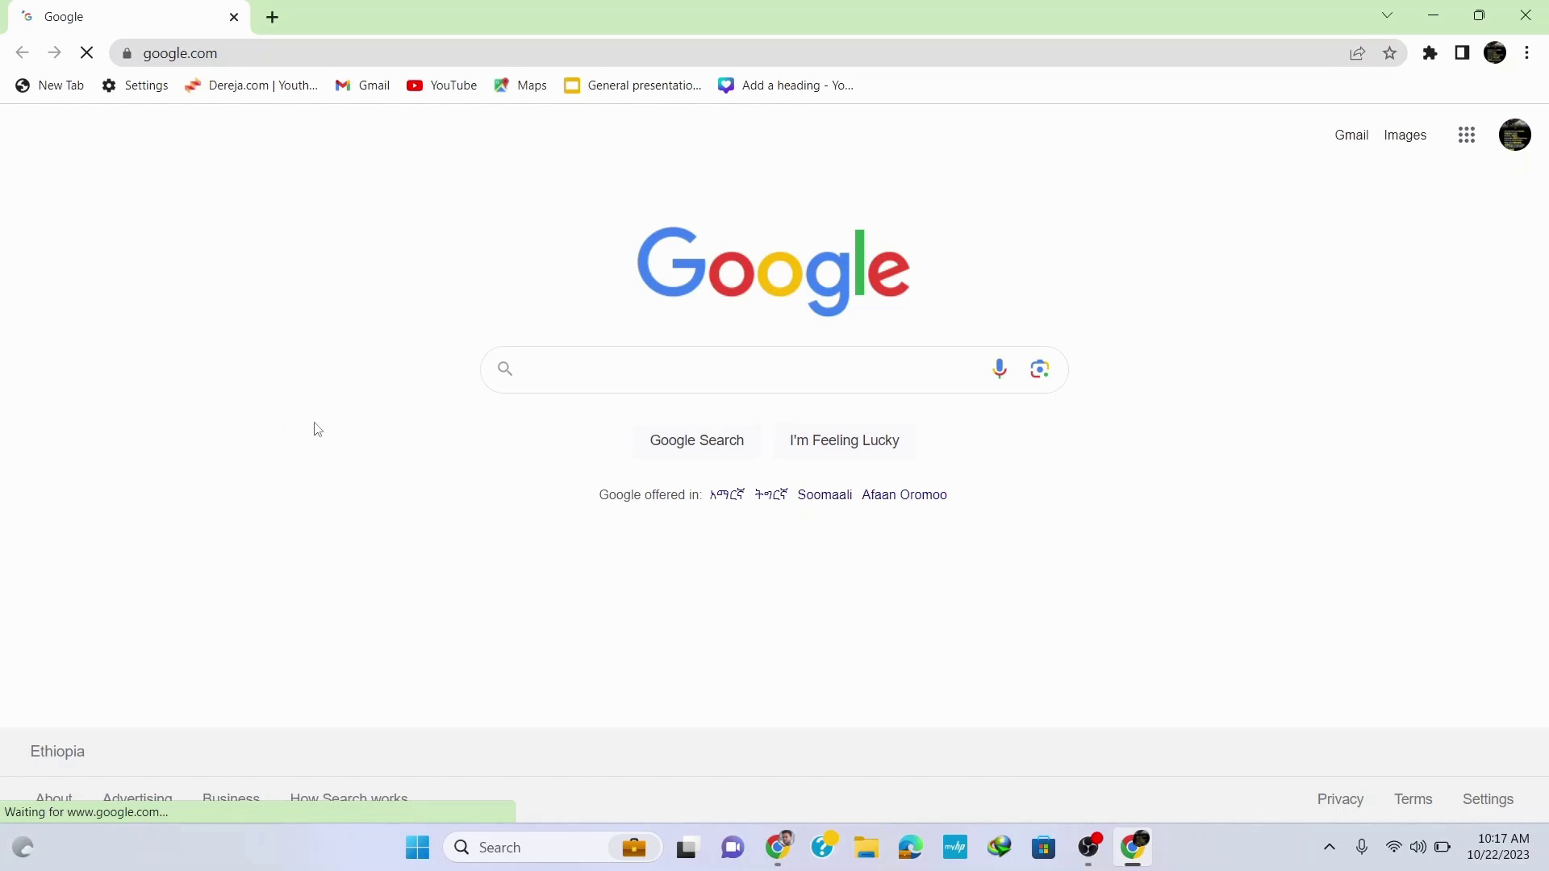
Step: Search Google for 'python' and go to the official Python.org home page
{"action": "left_click", "coordinate": [530, 361]}
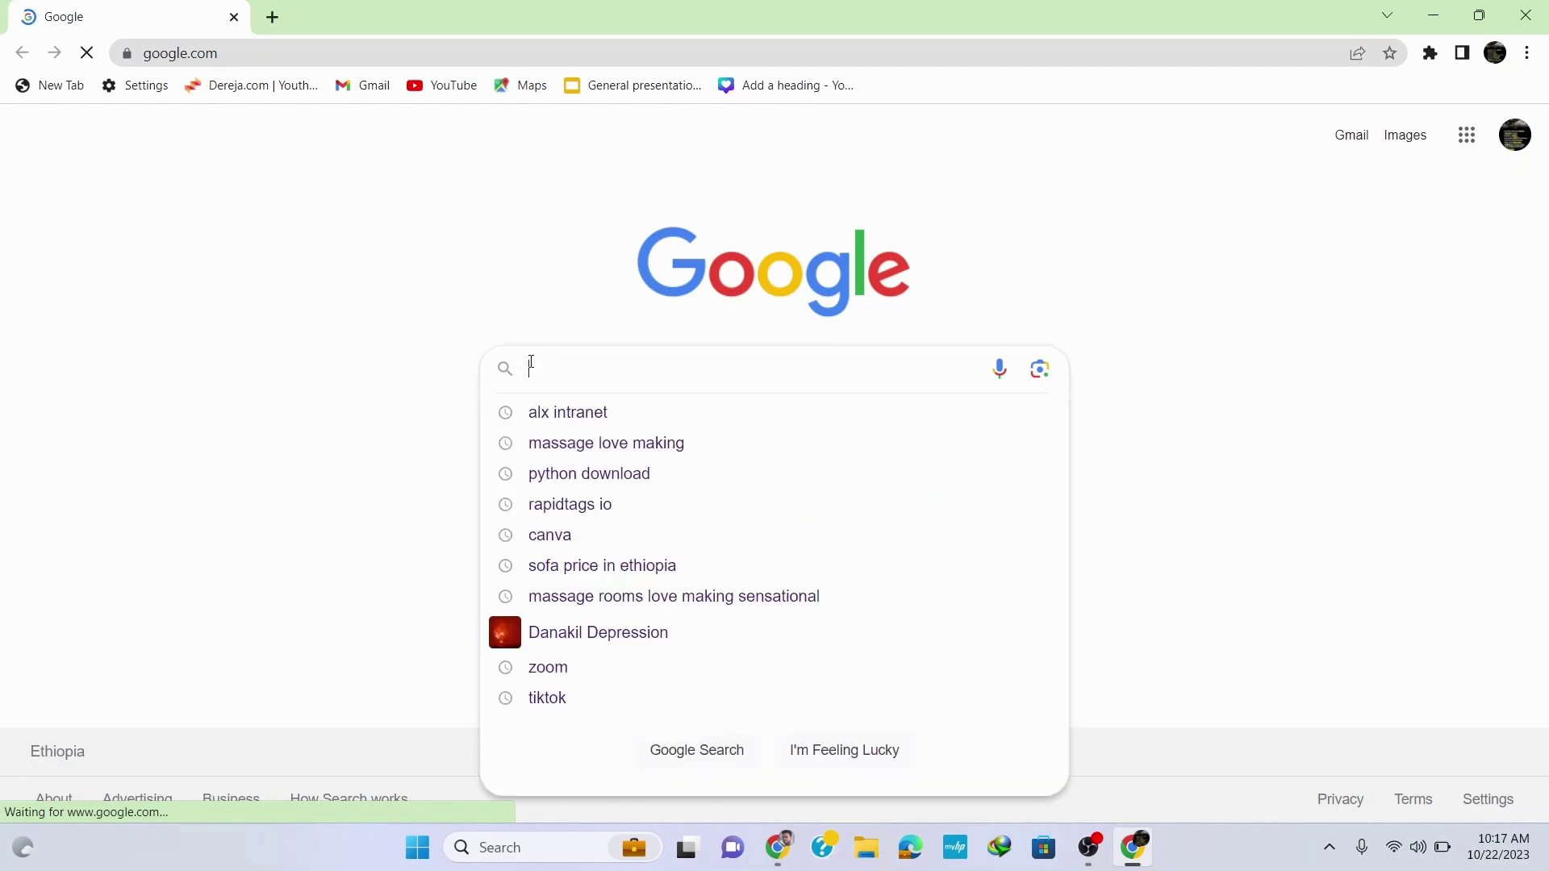
{"action": "type", "text": "py"}
{"action": "type", "text": "thon"}
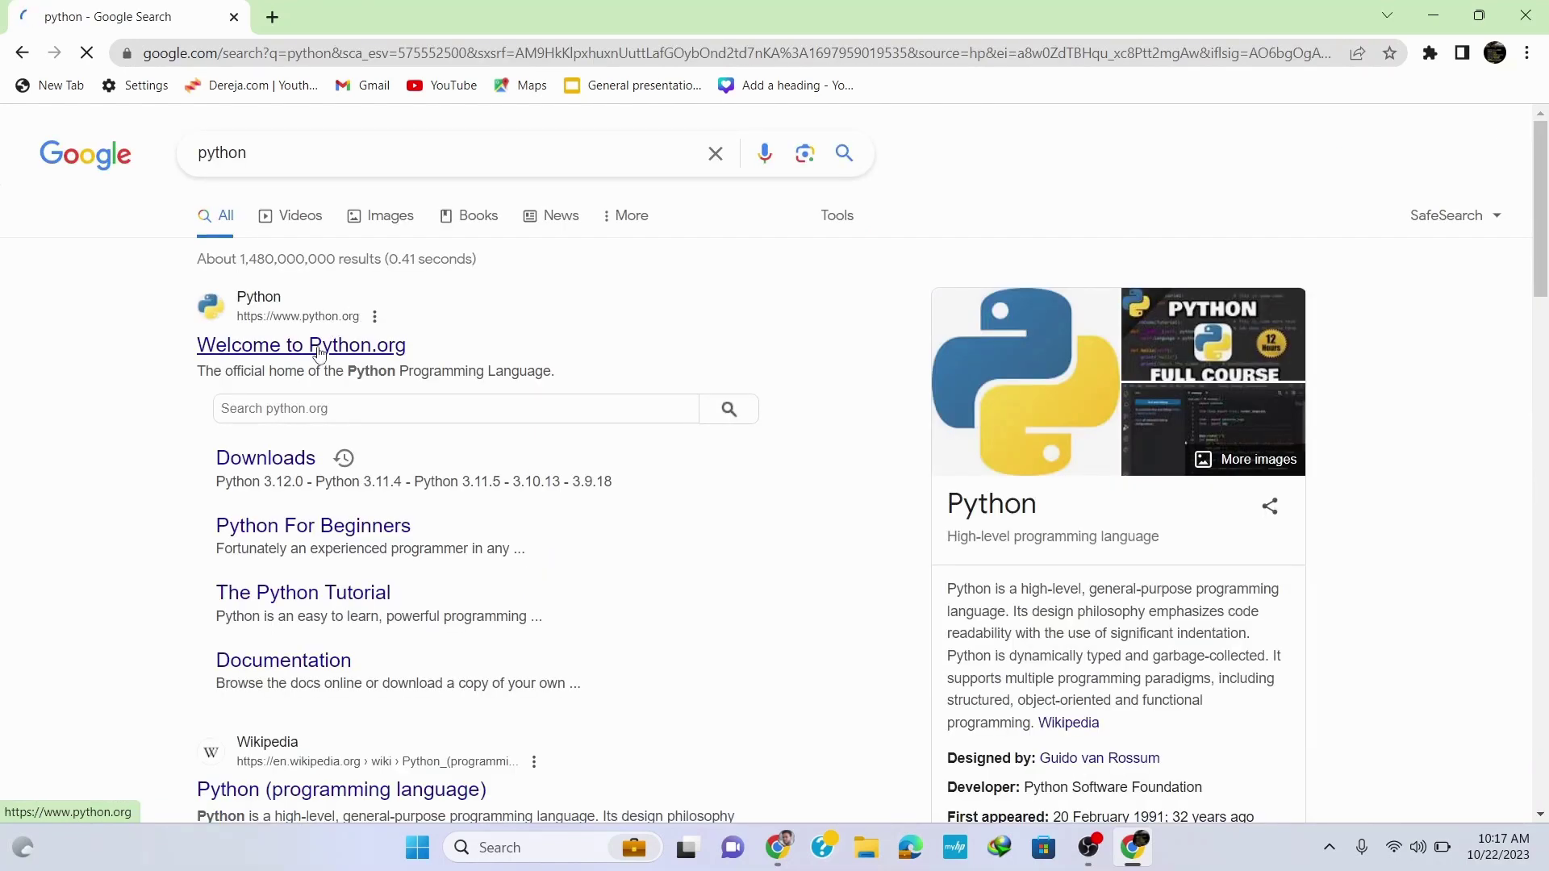
{"action": "type", "text": "y"}
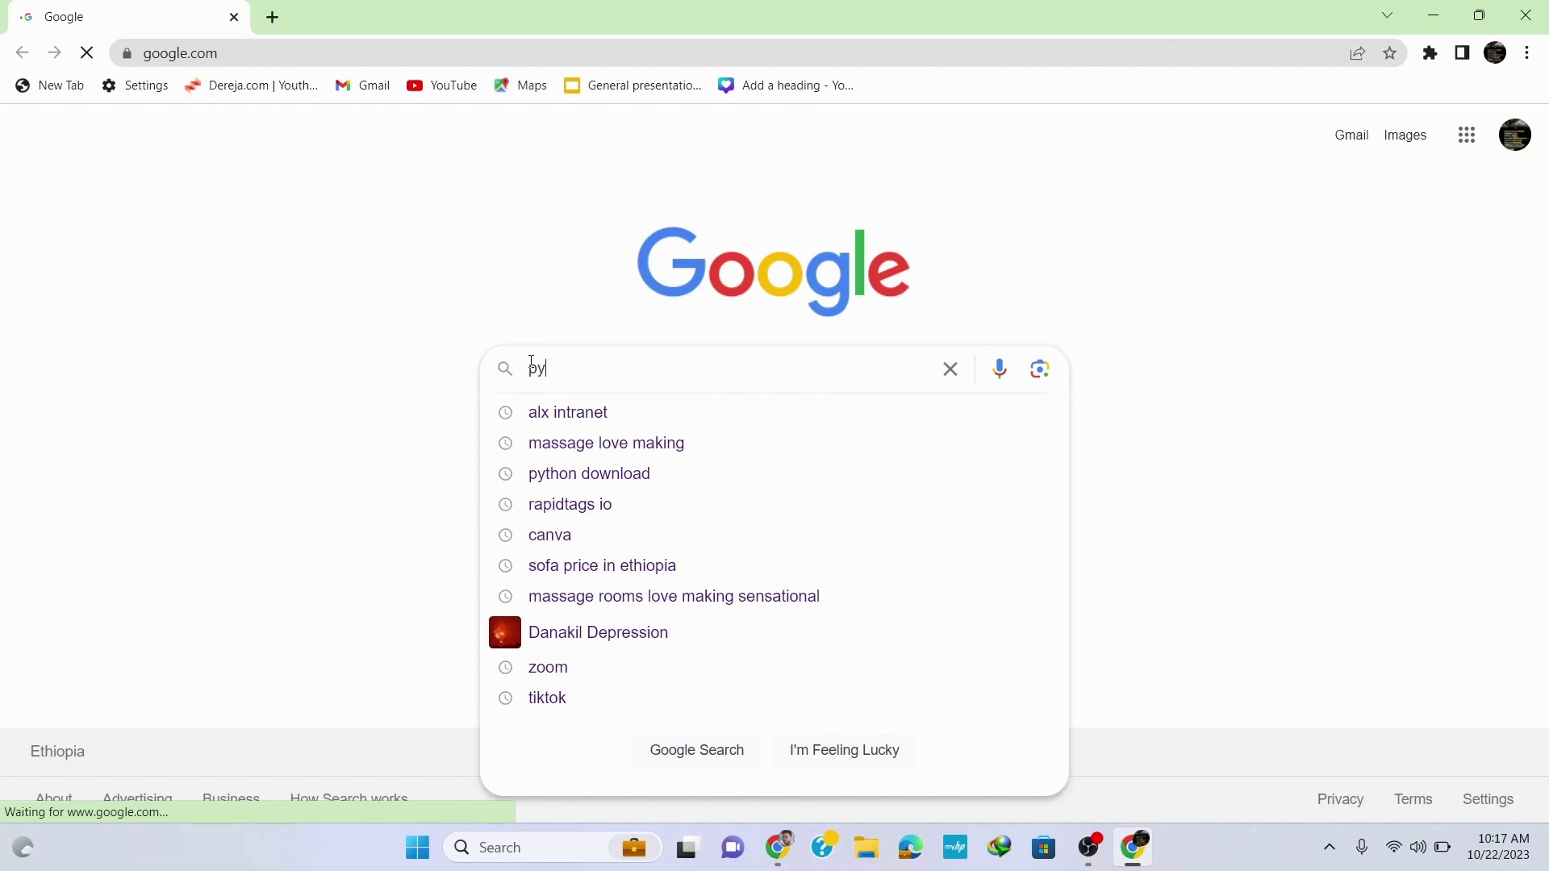
{"action": "type", "text": "thon"}
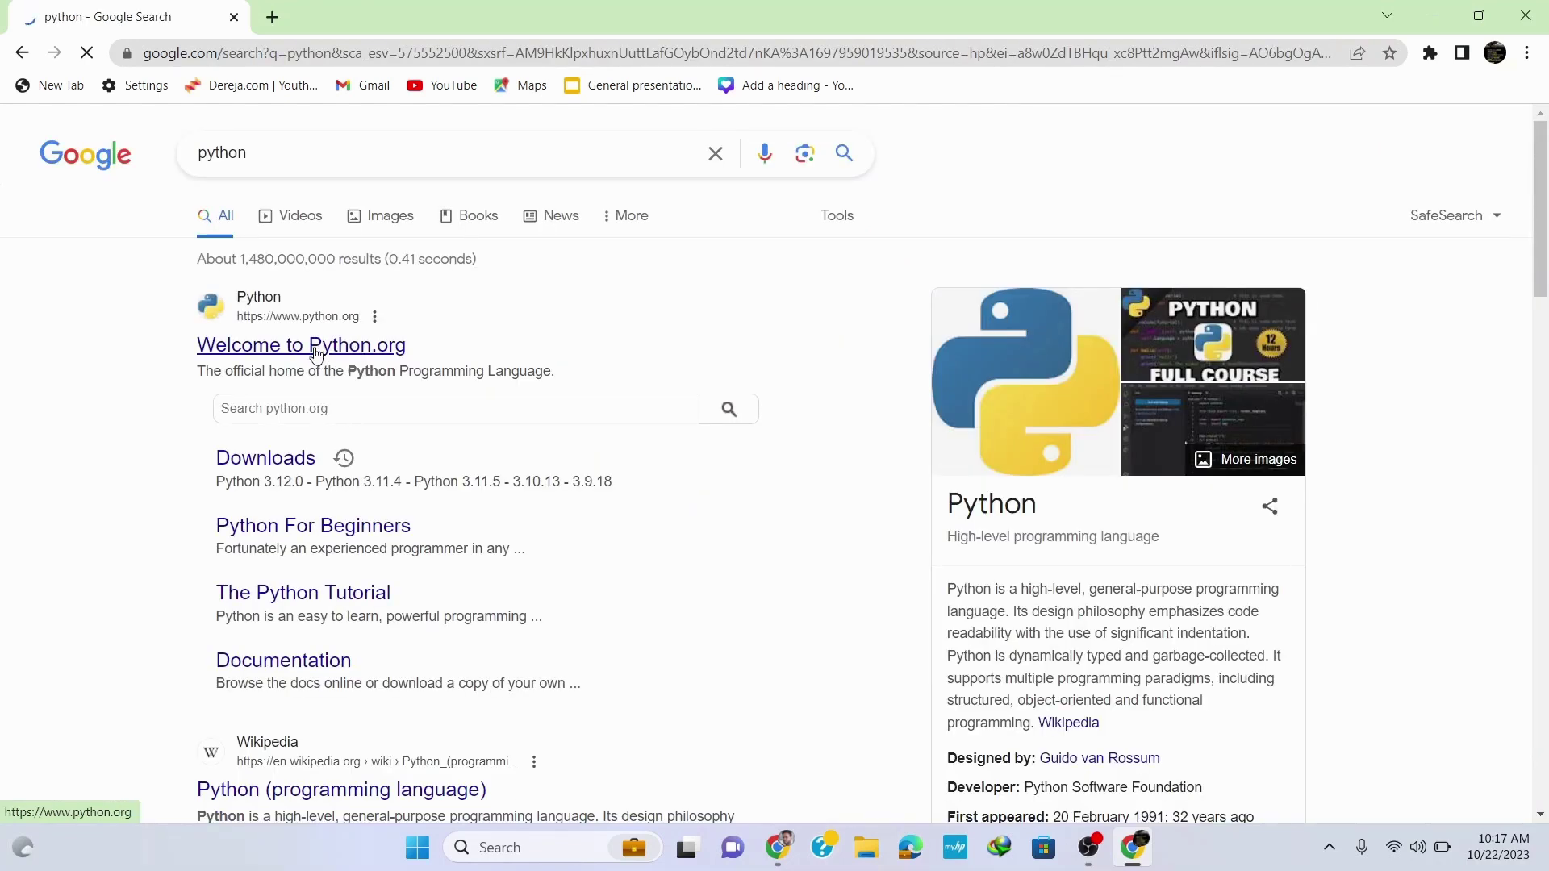
{"action": "left_click", "coordinate": [314, 352]}
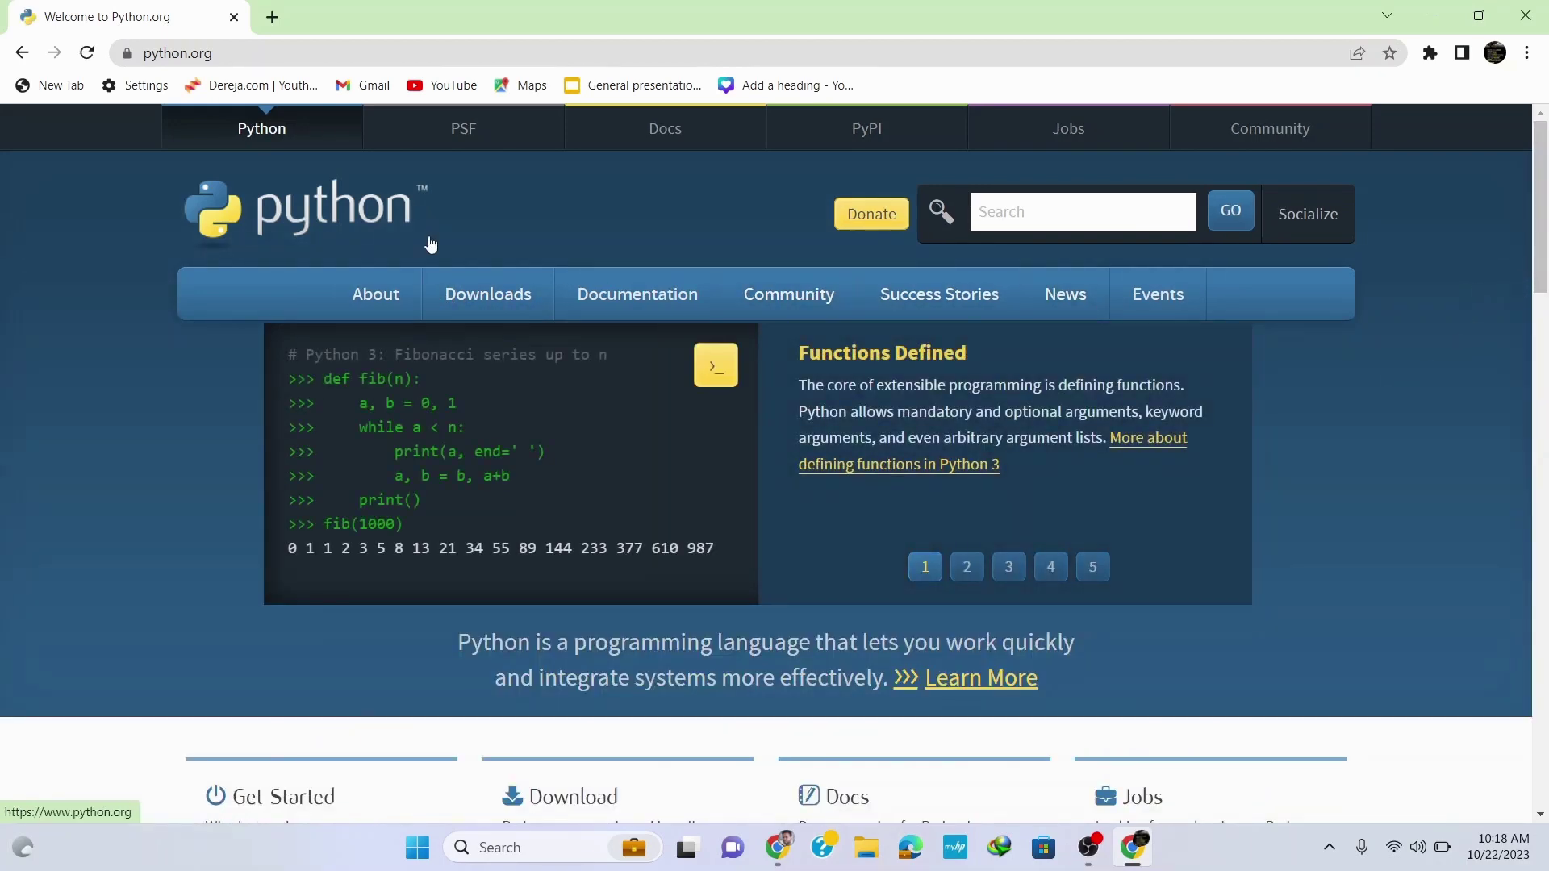
{"action": "mouse_move", "coordinate": [488, 294]}
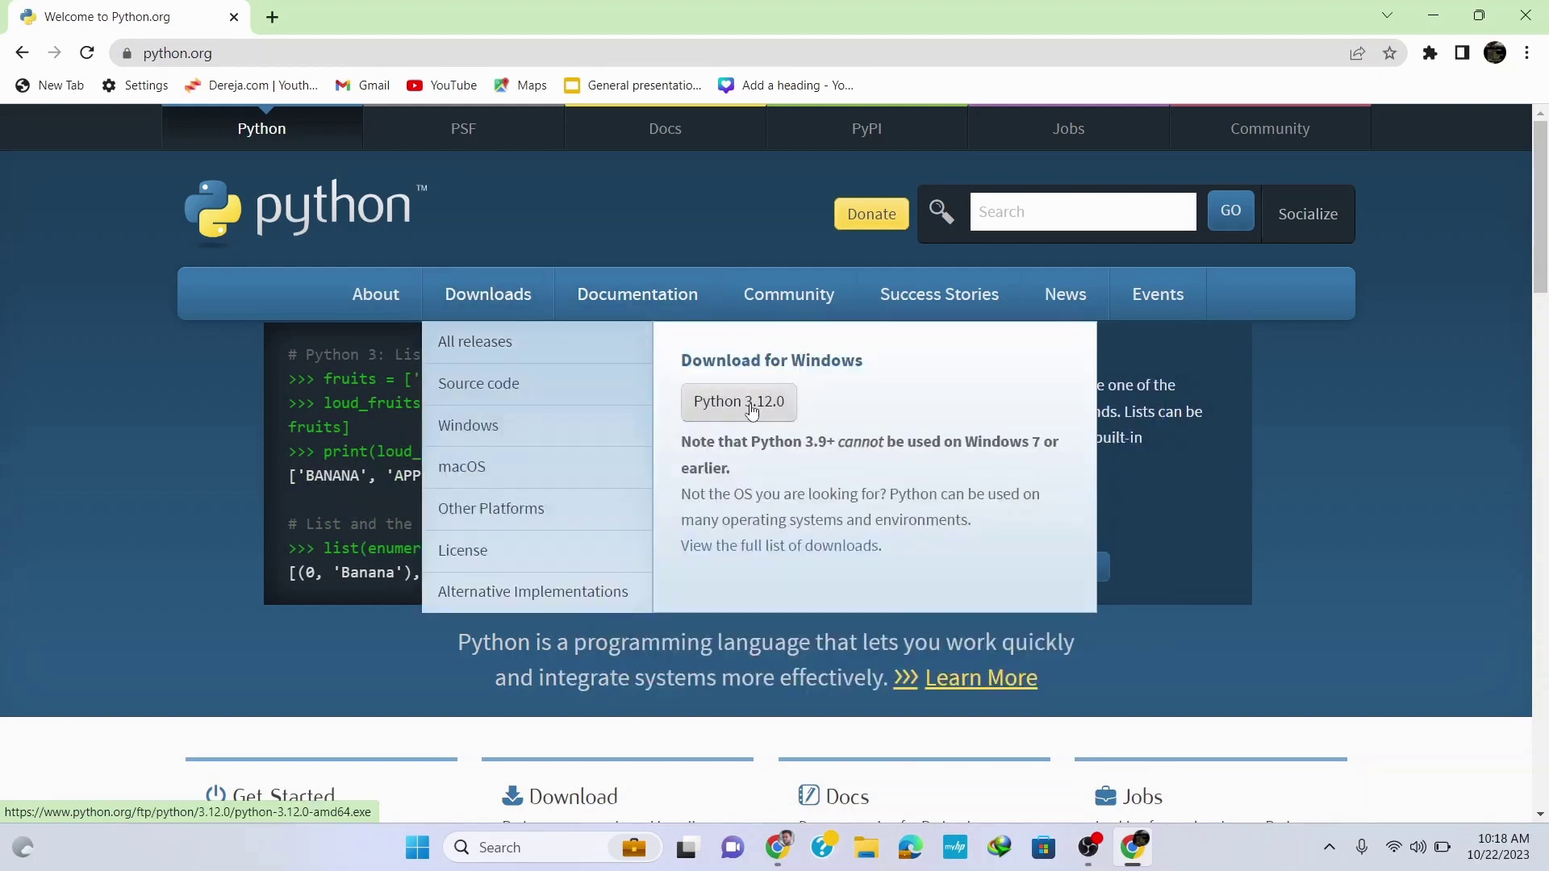
Step: Download the Python 3.12.0 Windows installer from the Downloads menu and launch it
{"action": "left_click", "coordinate": [751, 412]}
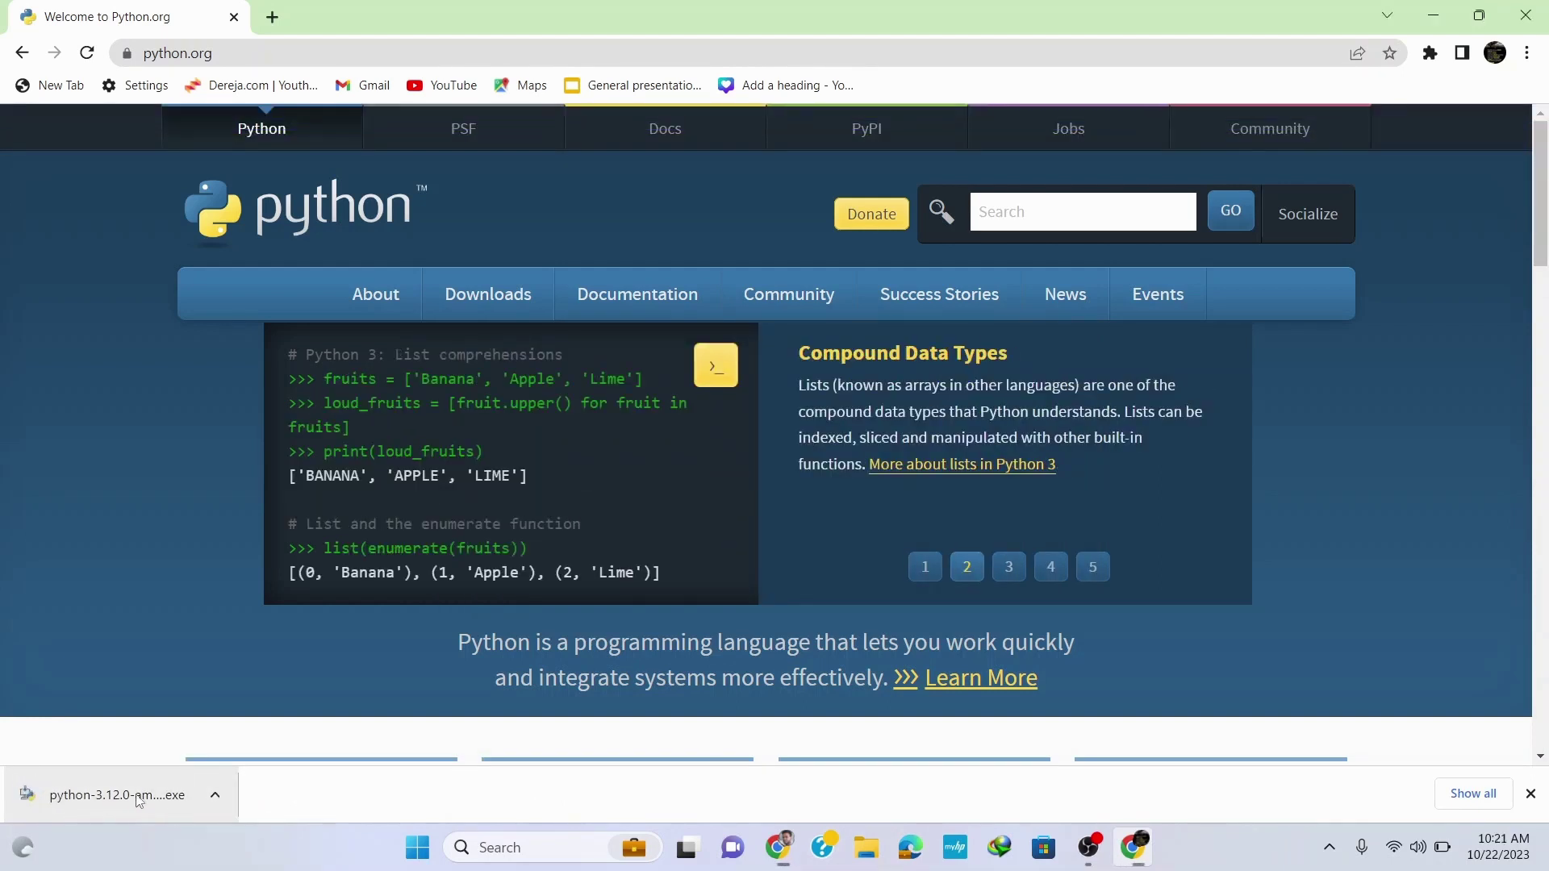
{"action": "left_click", "coordinate": [137, 799]}
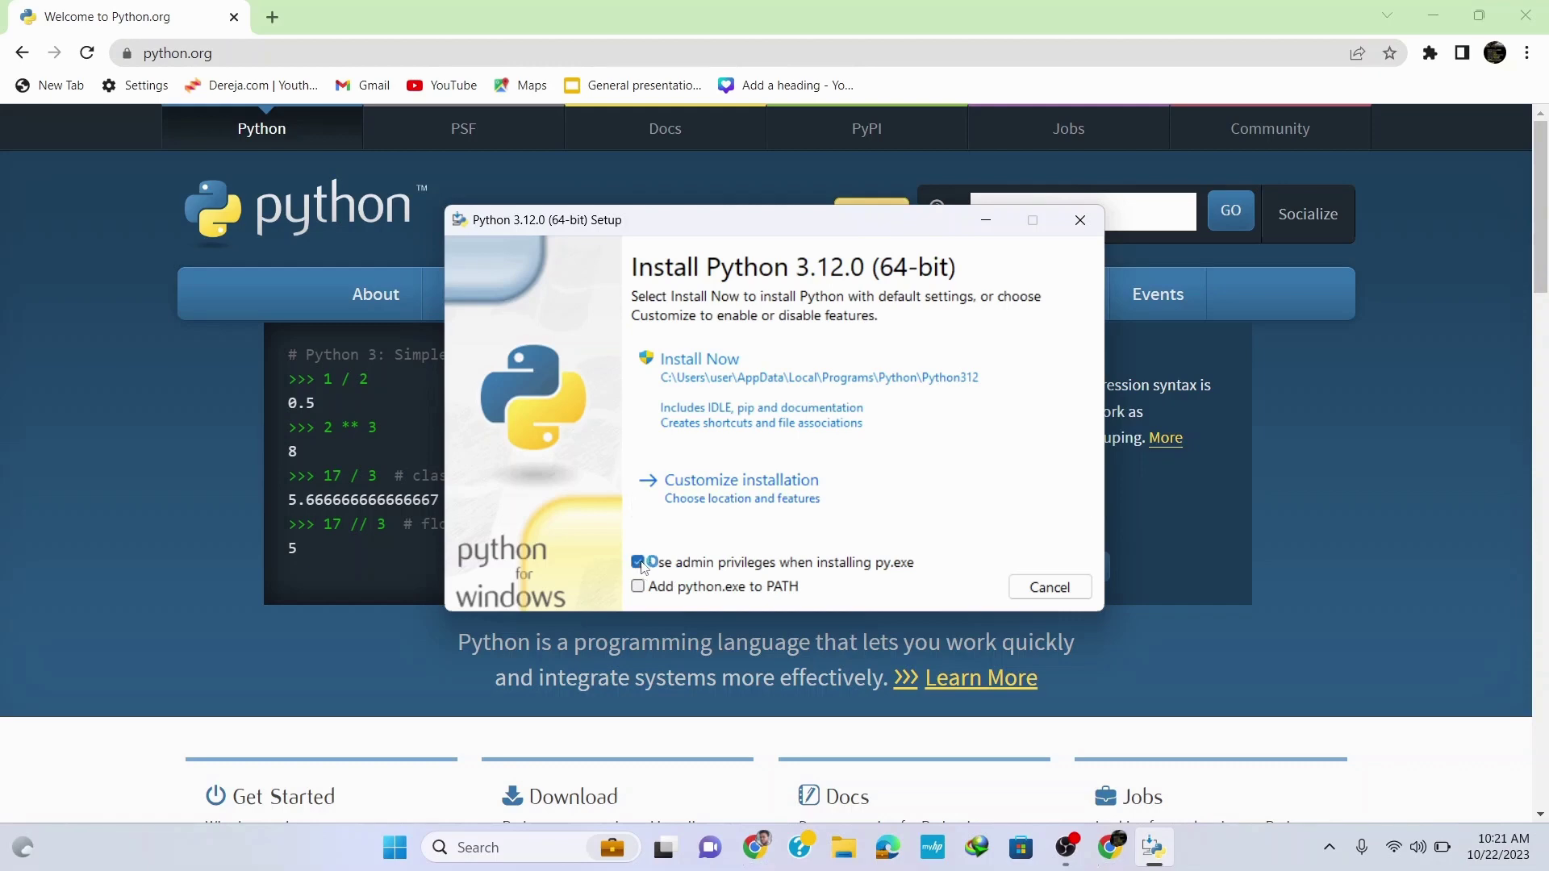
Step: Install Python 3.12.0 via Customize installation with 'Add python.exe to PATH' ticked, then close setup
{"action": "left_click", "coordinate": [1432, 16]}
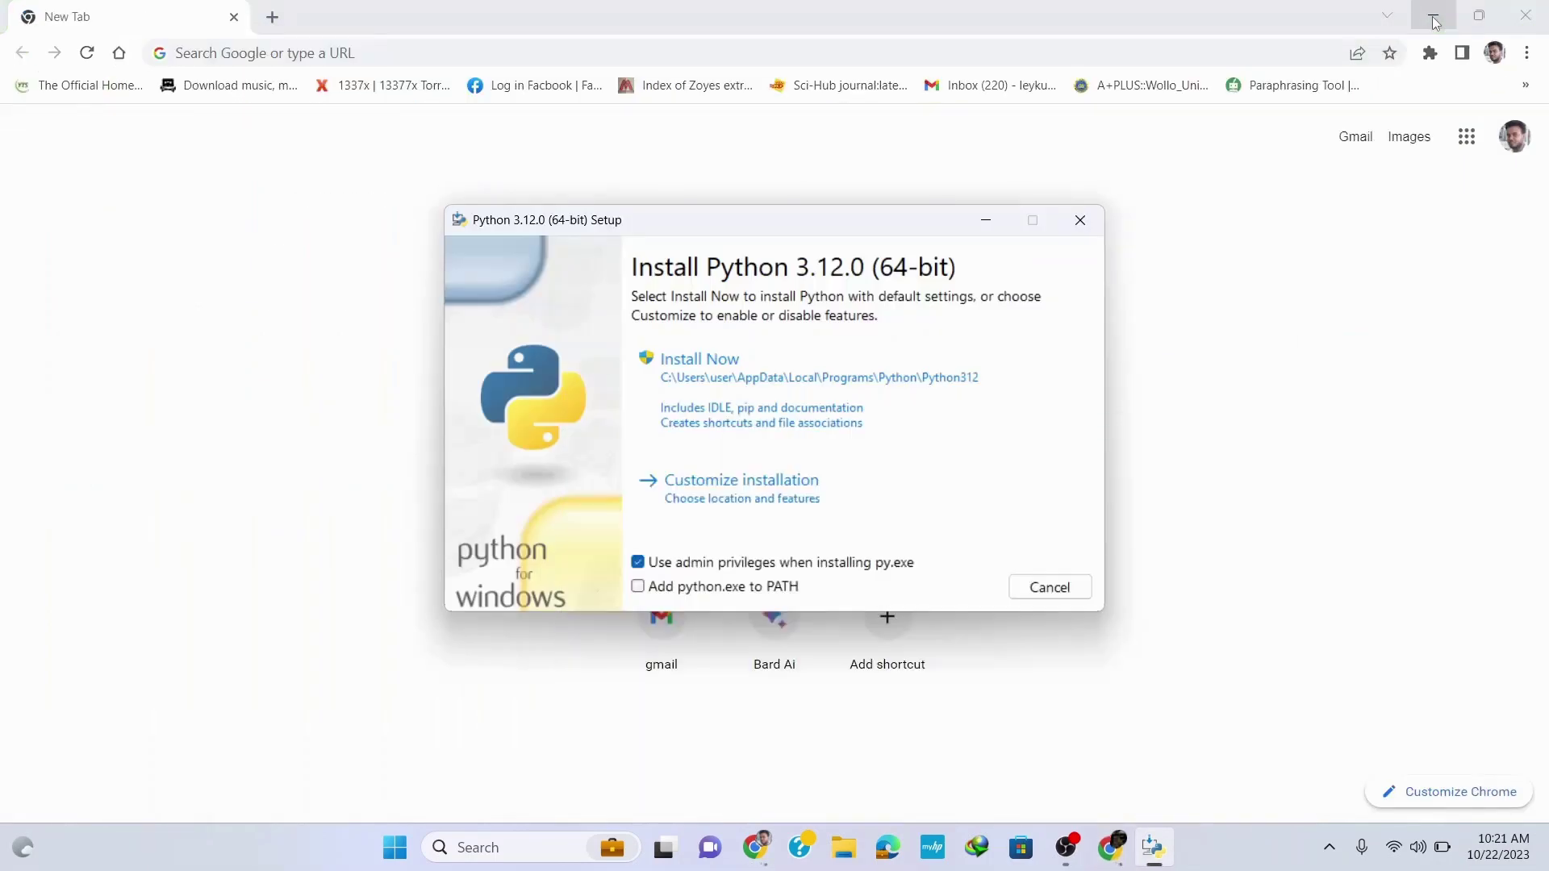
{"action": "left_click", "coordinate": [1431, 16]}
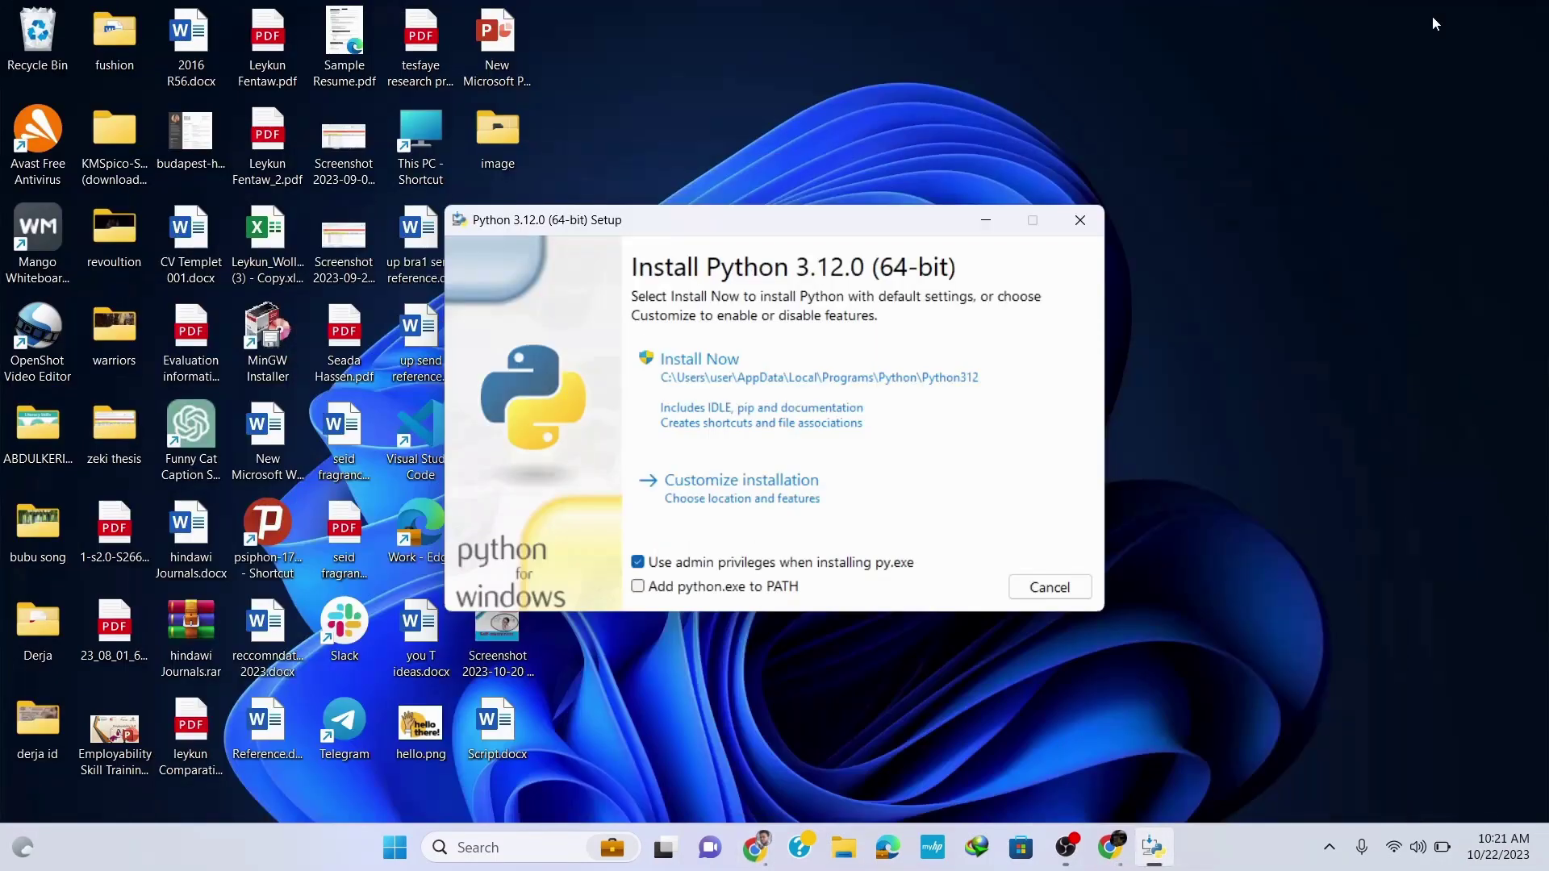
{"action": "left_click", "coordinate": [638, 587]}
{"action": "left_click", "coordinate": [736, 484]}
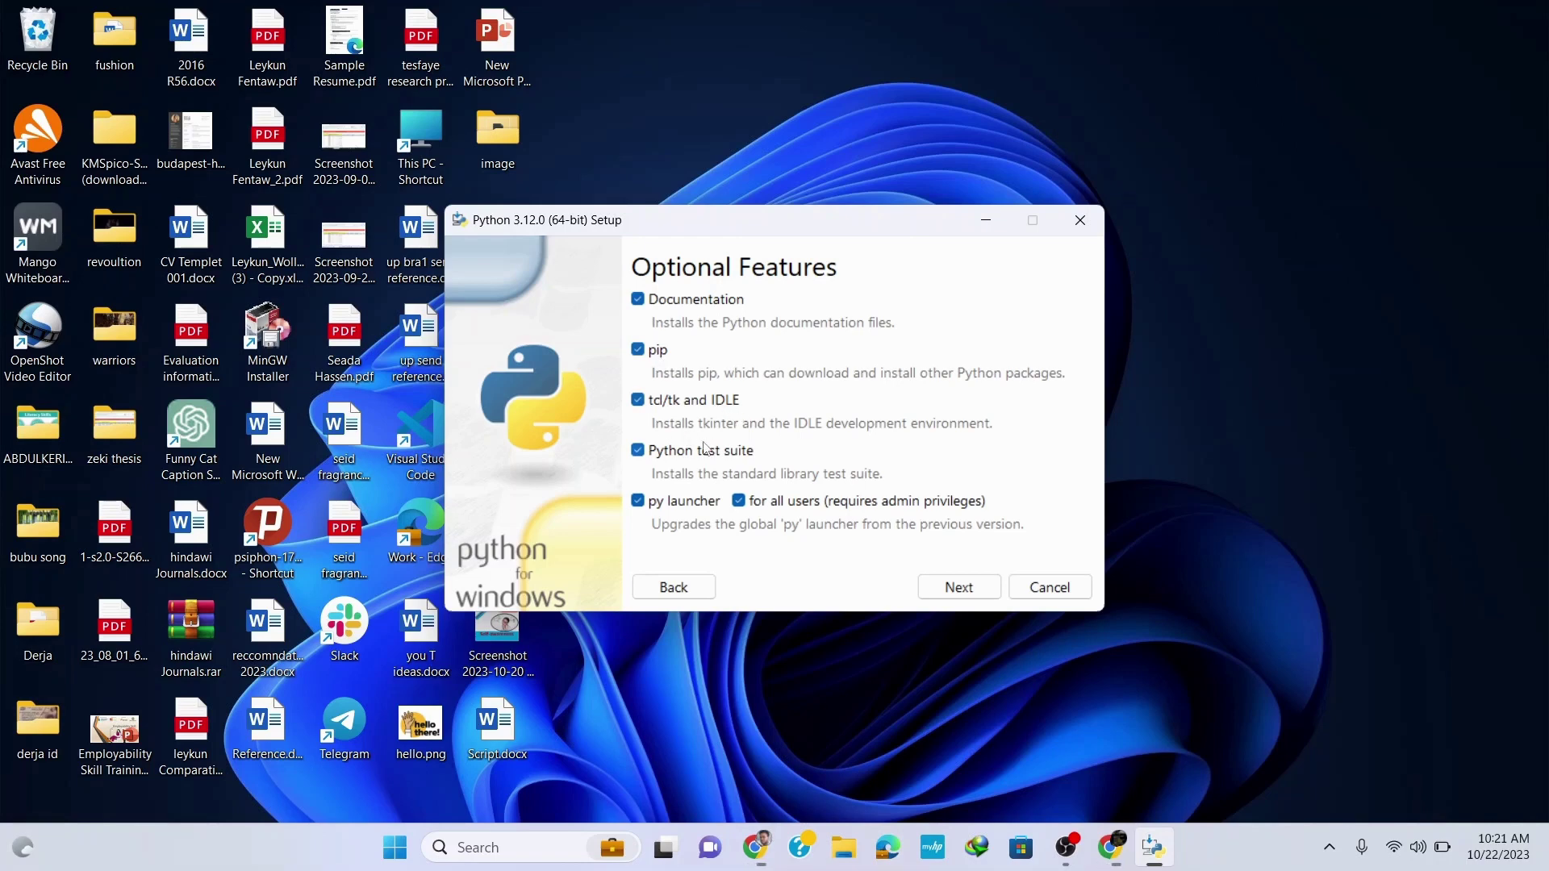
{"action": "left_click", "coordinate": [968, 590]}
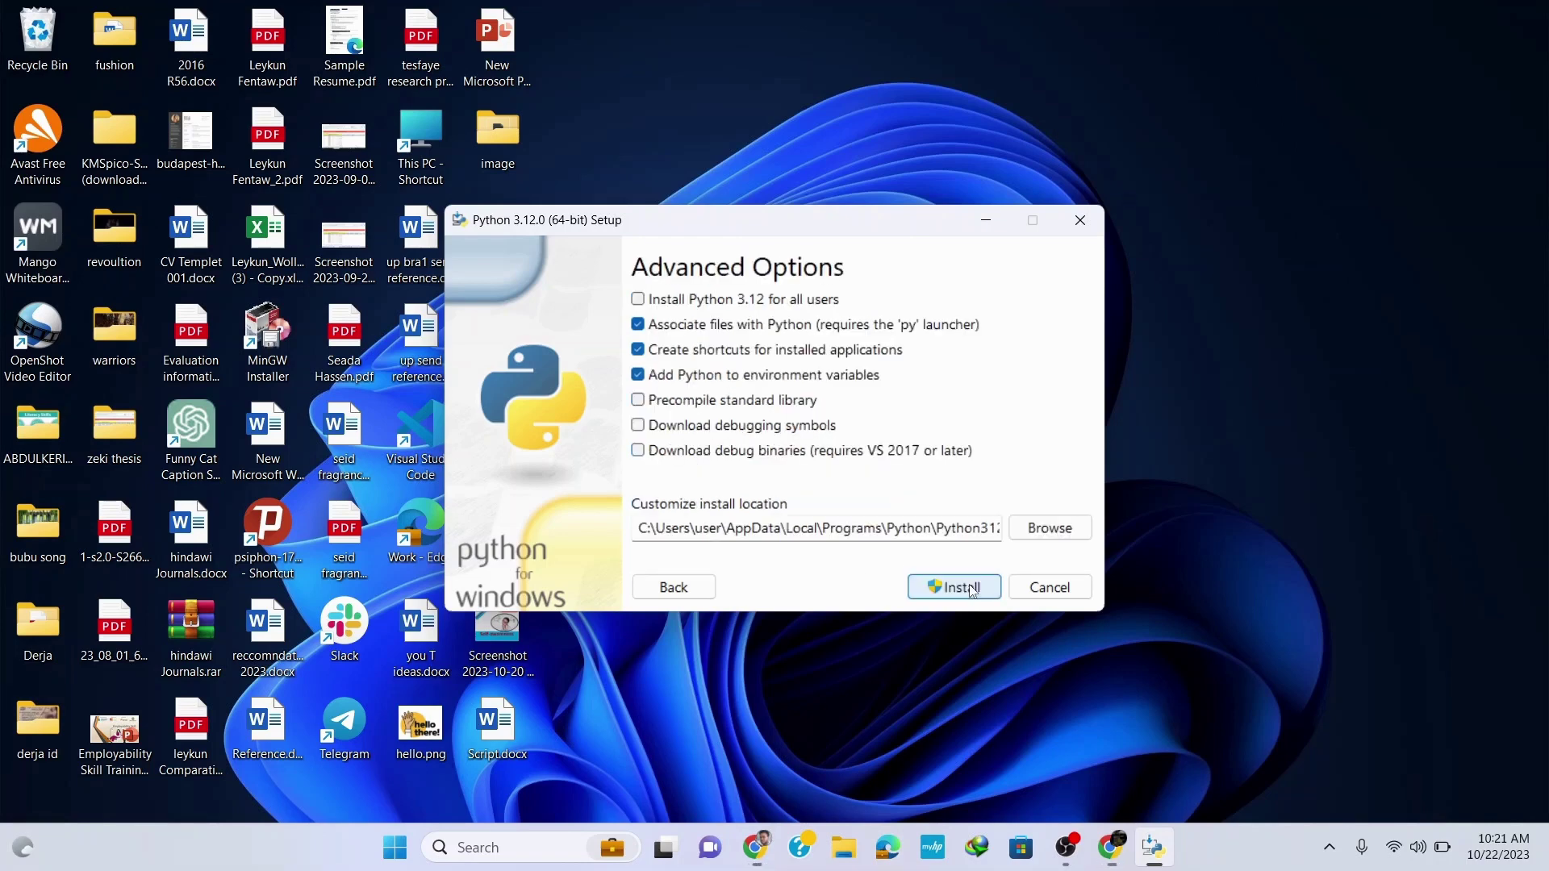
{"action": "left_click", "coordinate": [639, 299]}
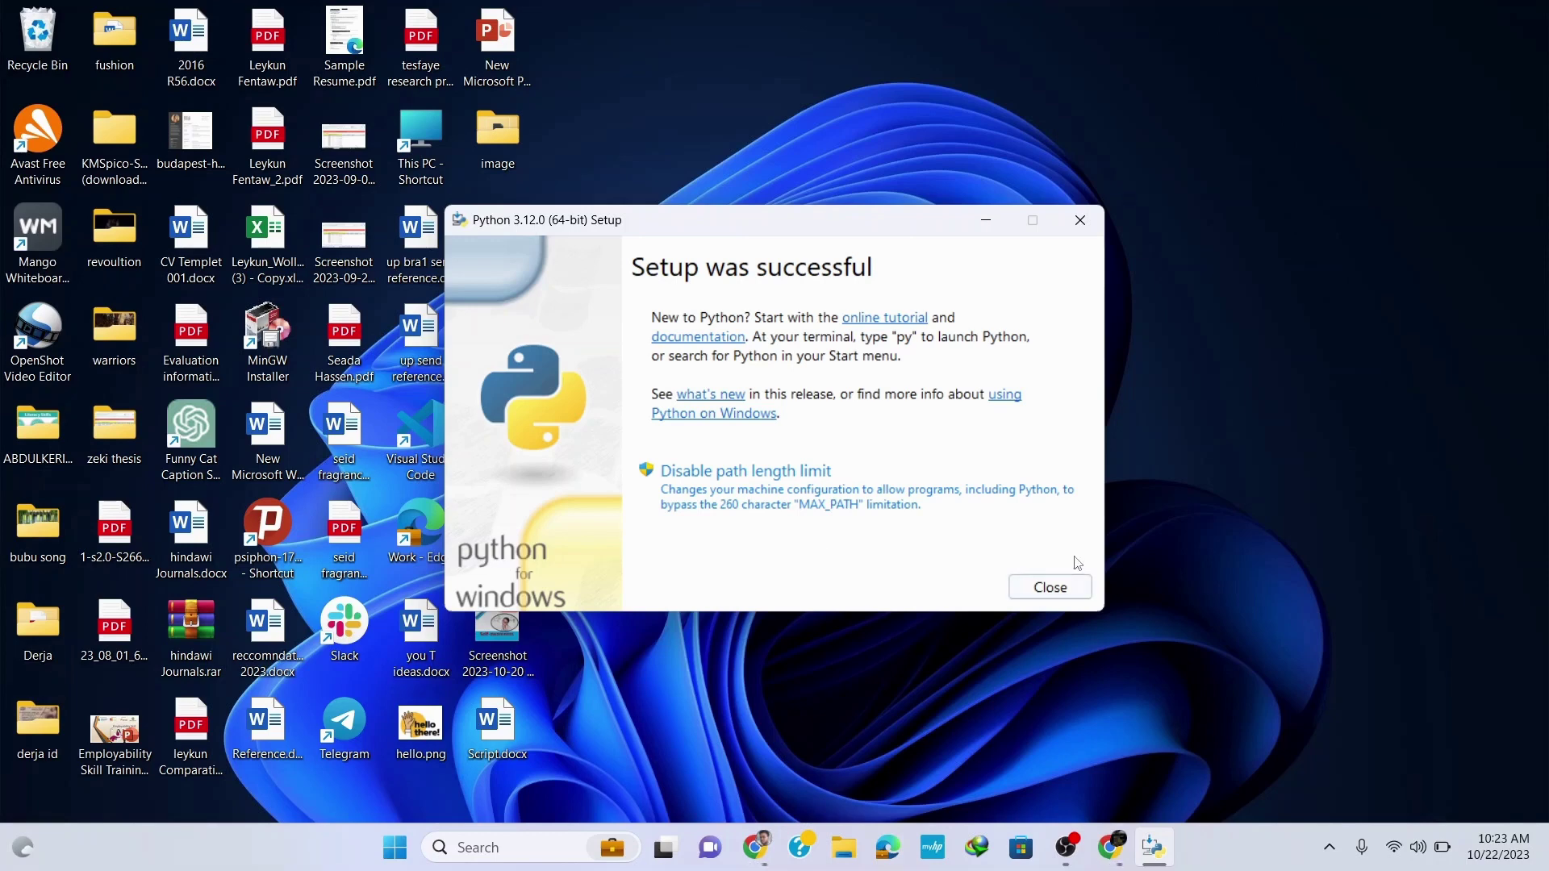
{"action": "left_click", "coordinate": [1050, 588]}
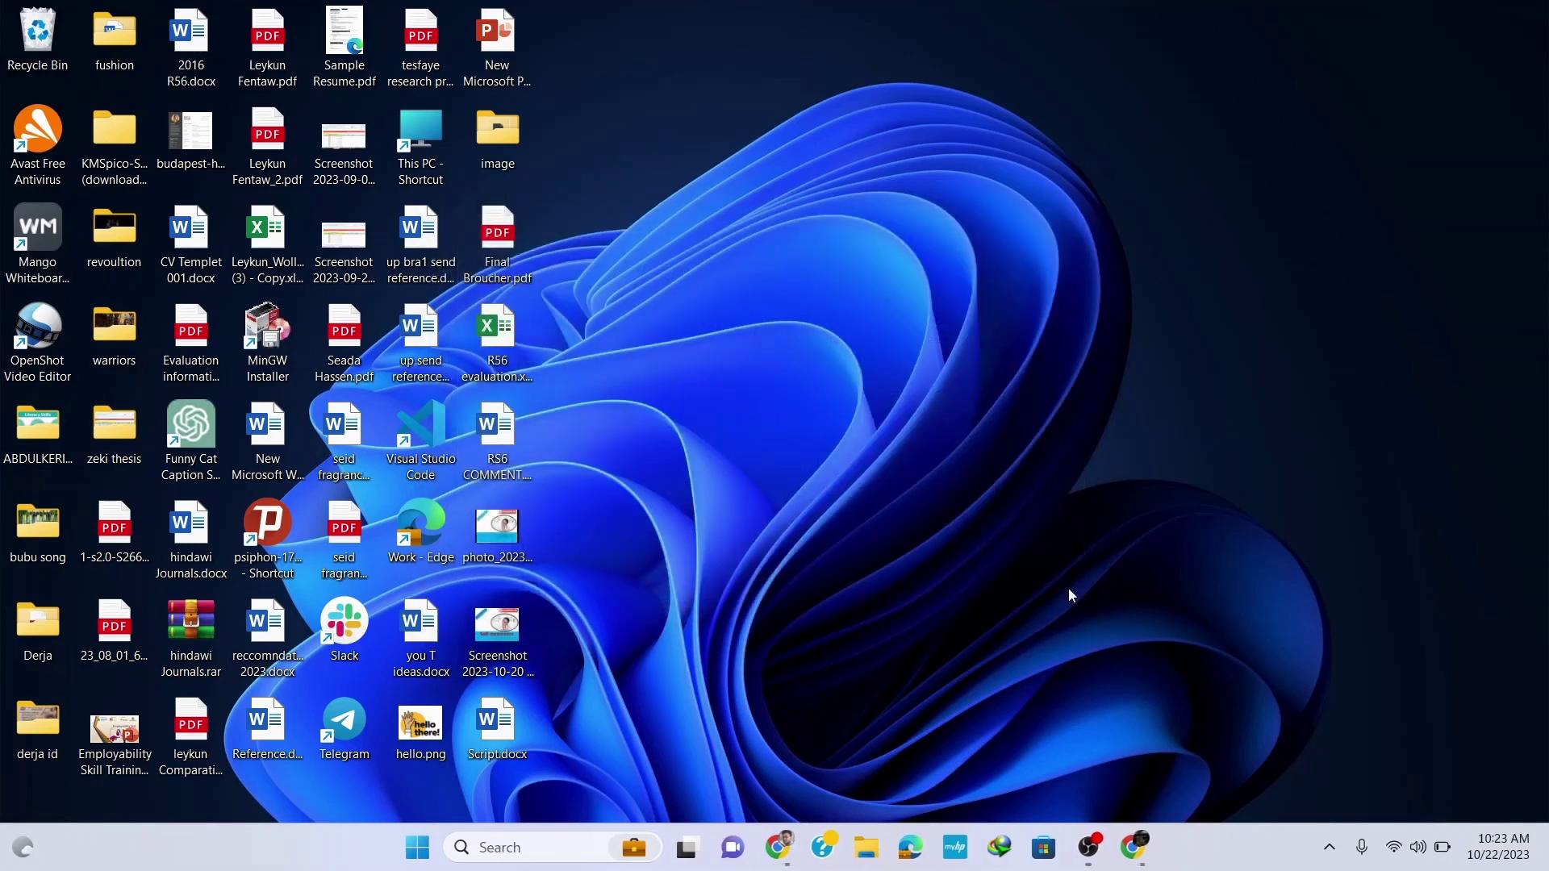
Step: Launch a maximized Command Prompt and run 'python --version', which reports 3.12.0
{"action": "left_click", "coordinate": [409, 855]}
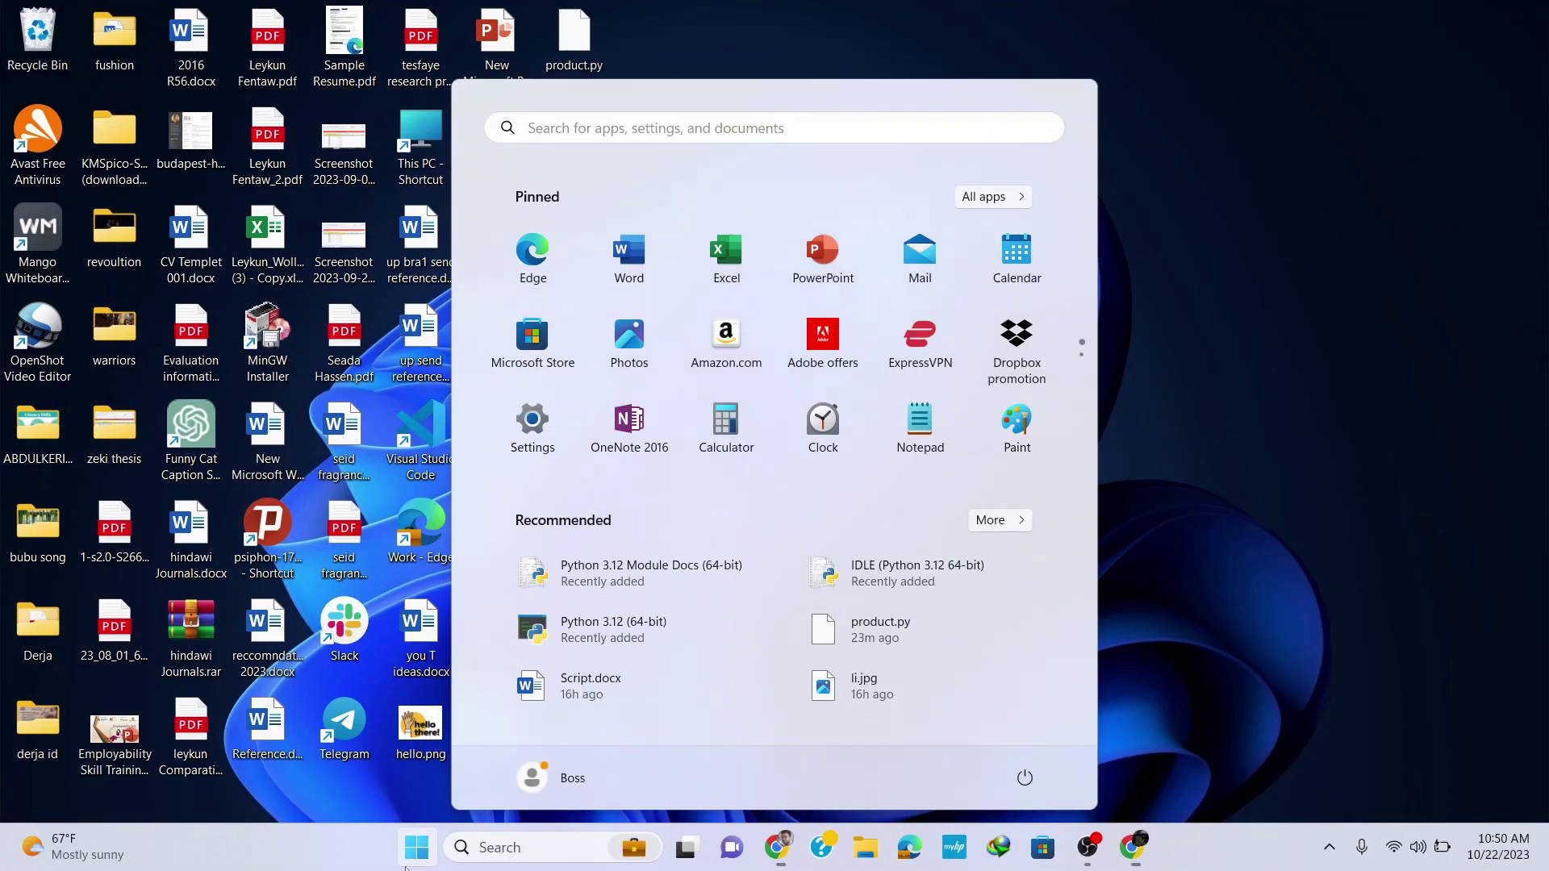
{"action": "type", "text": "cmd"}
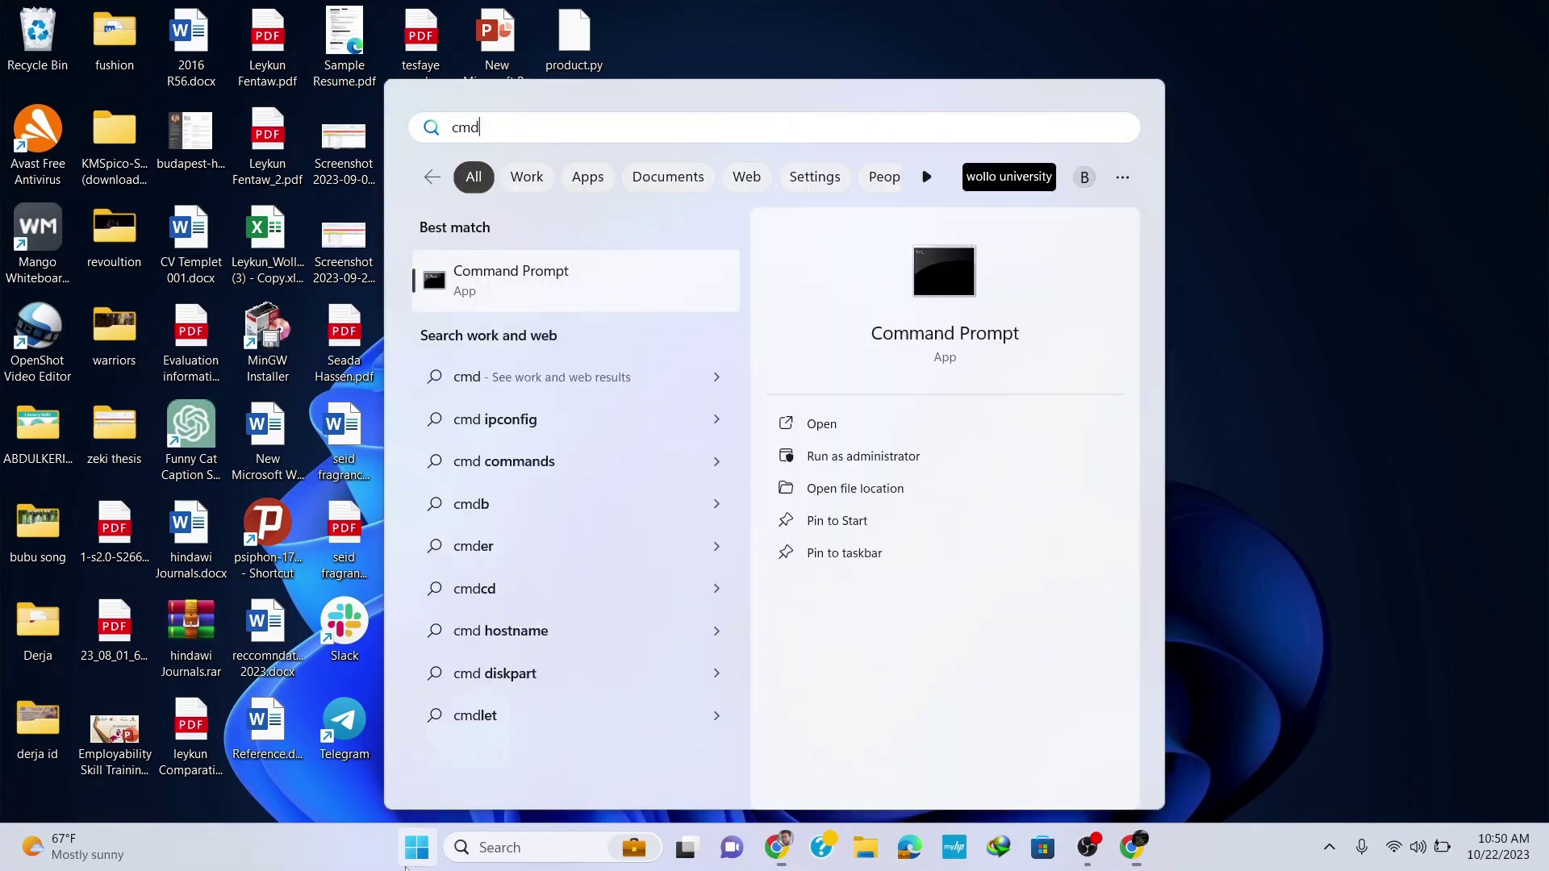
{"action": "left_click", "coordinate": [559, 288]}
{"action": "left_click", "coordinate": [1226, 122]}
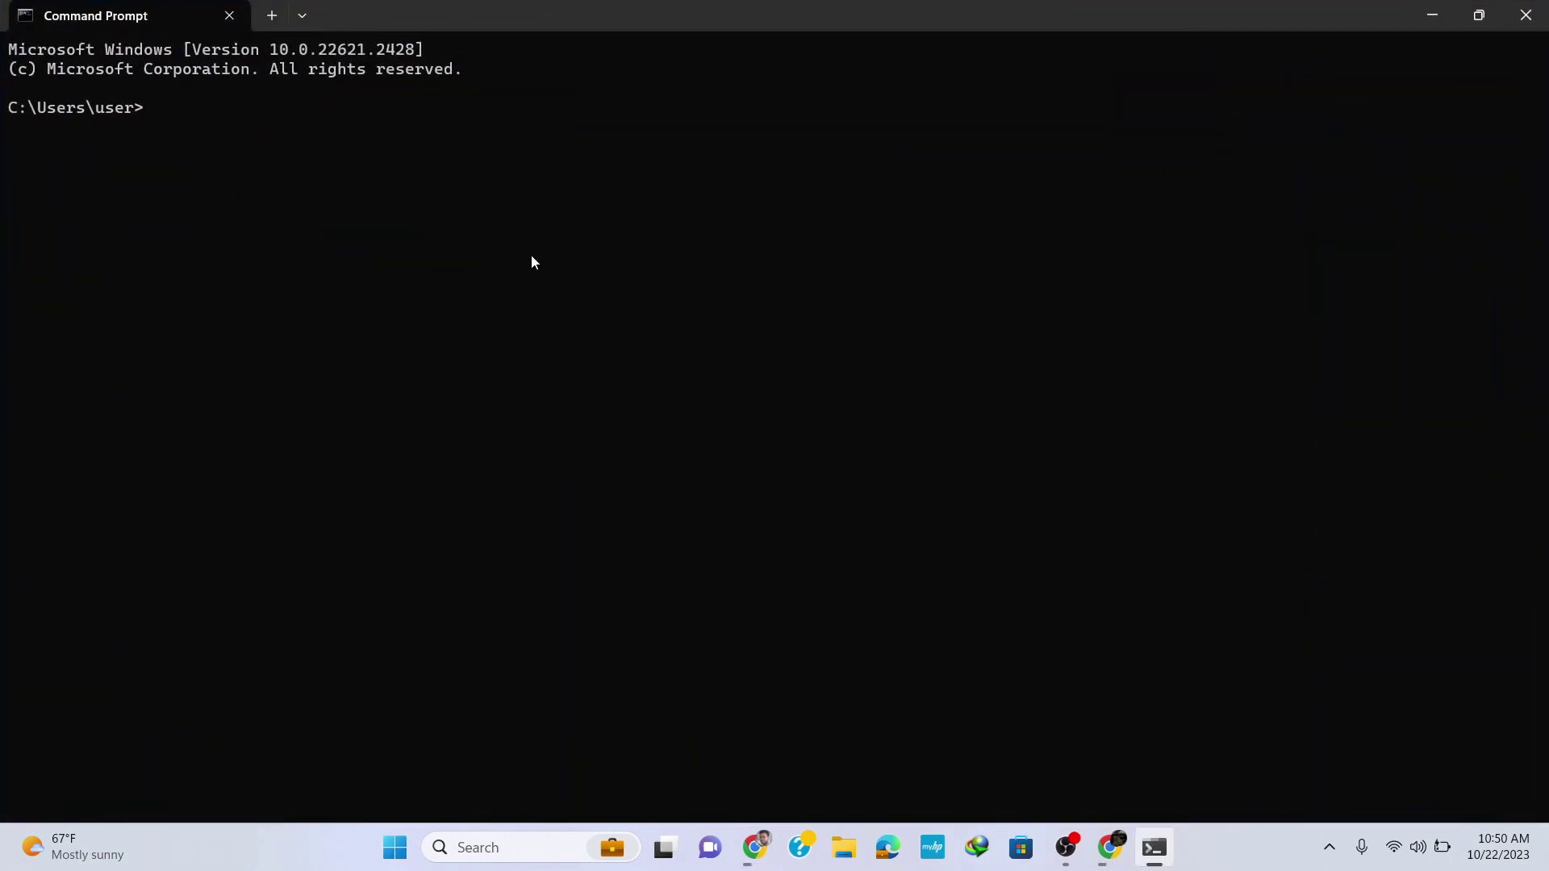
{"action": "type", "text": "python "}
{"action": "type", "text": "--version"}
{"action": "key", "text": "Return"}
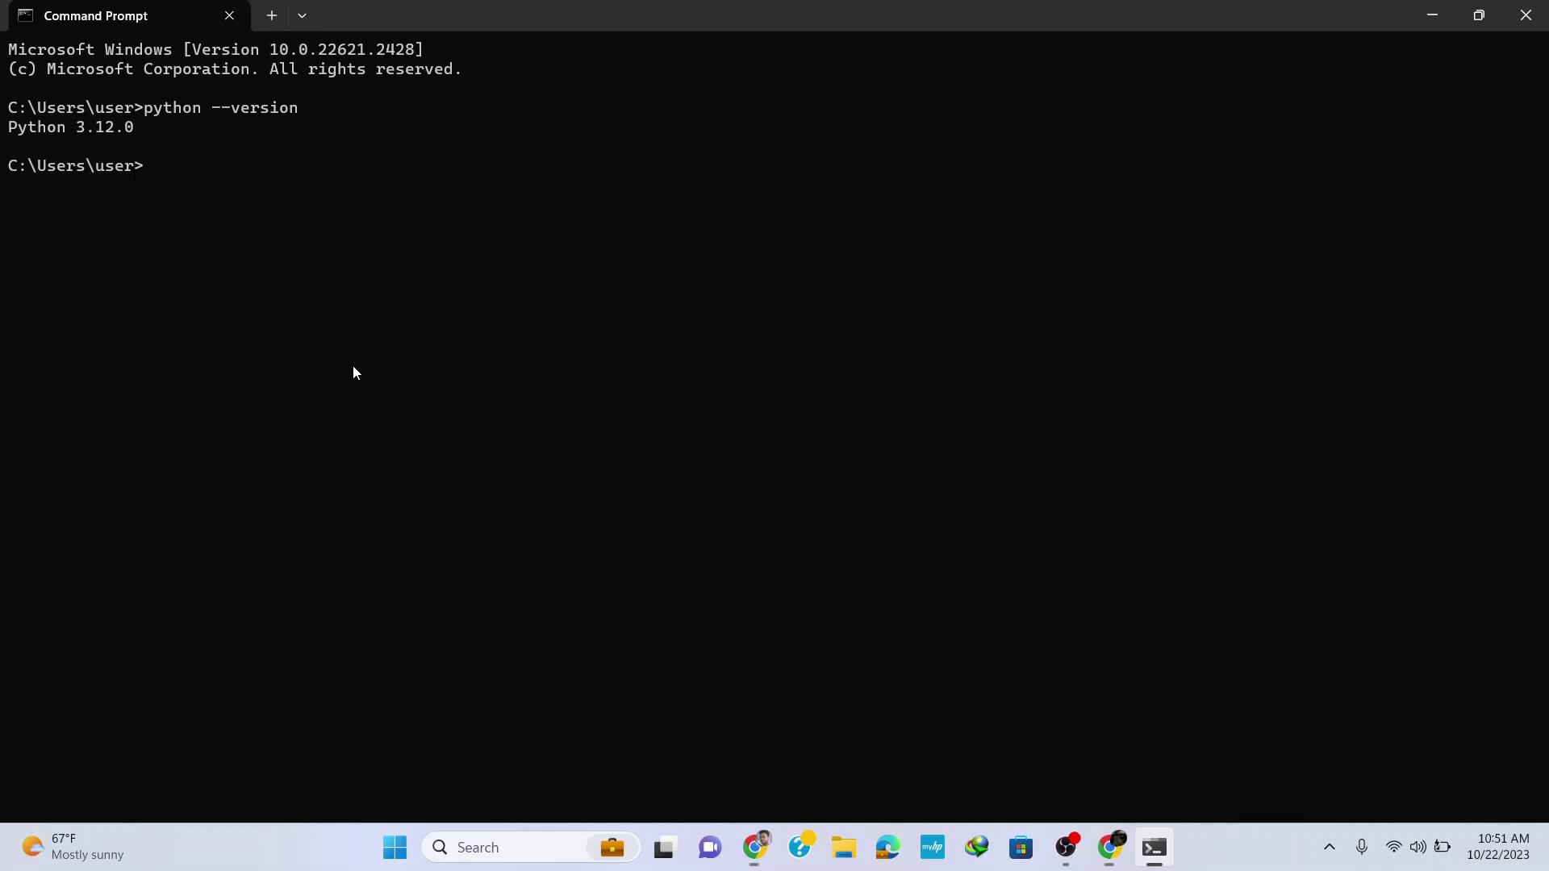
{"action": "type", "text": "p"}
{"action": "type", "text": "ip"}
{"action": "type", "text": " --version"}
Step: Run 'pip --version' (23.3.1) and 'pip install matplotlib', installing matplotlib 3.8.0 with numpy 1.26.1
{"action": "key", "text": "Return"}
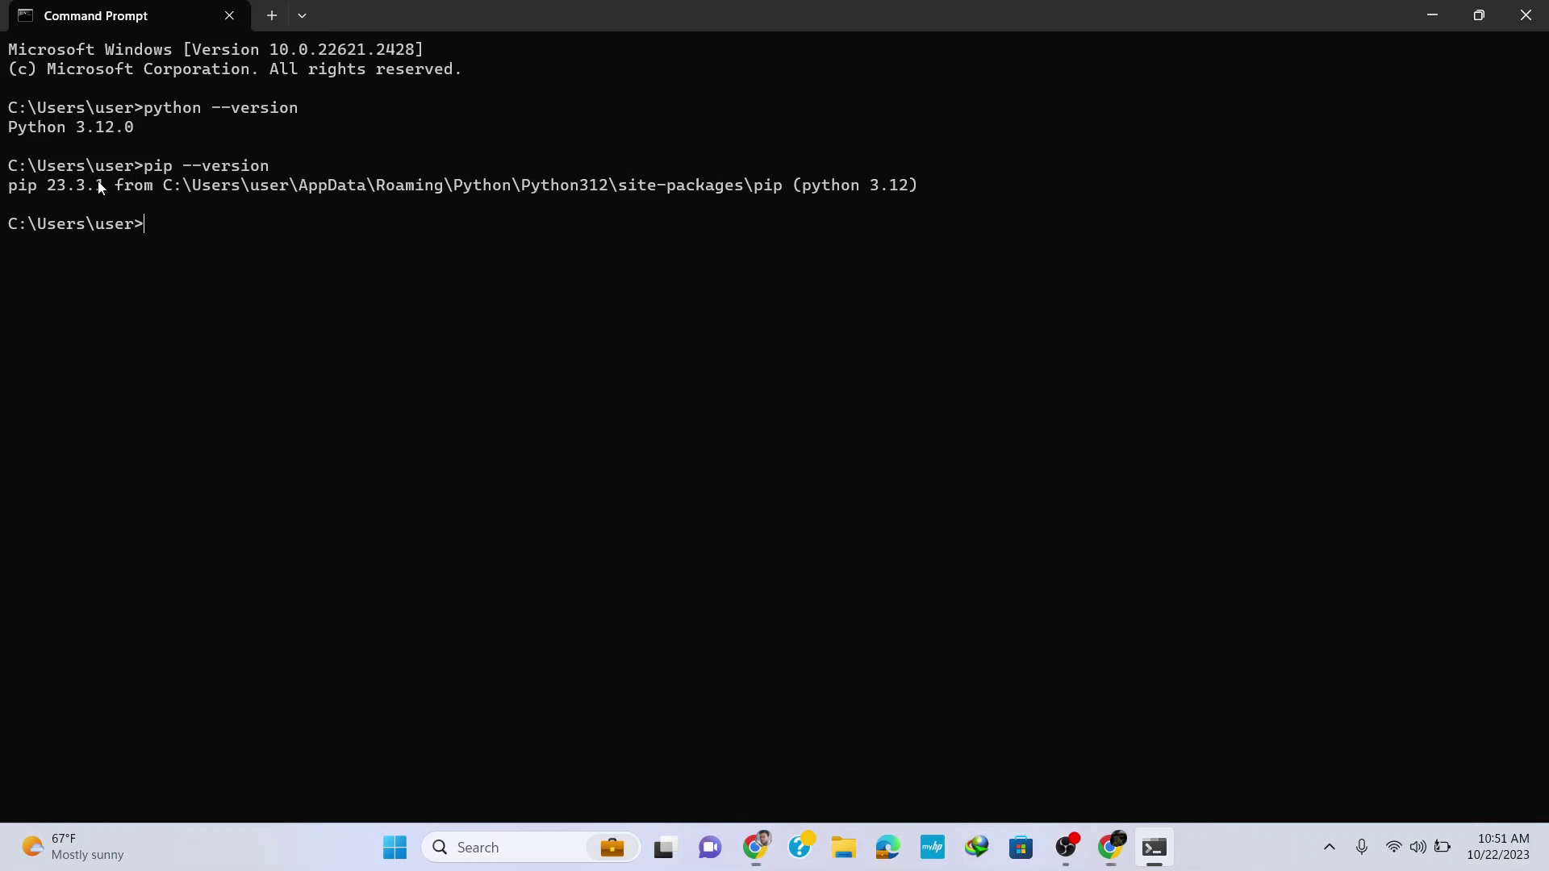
{"action": "type", "text": "pip "}
{"action": "type", "text": "inst"}
{"action": "type", "text": "all"}
{"action": "type", "text": " mat"}
{"action": "type", "text": "plot"}
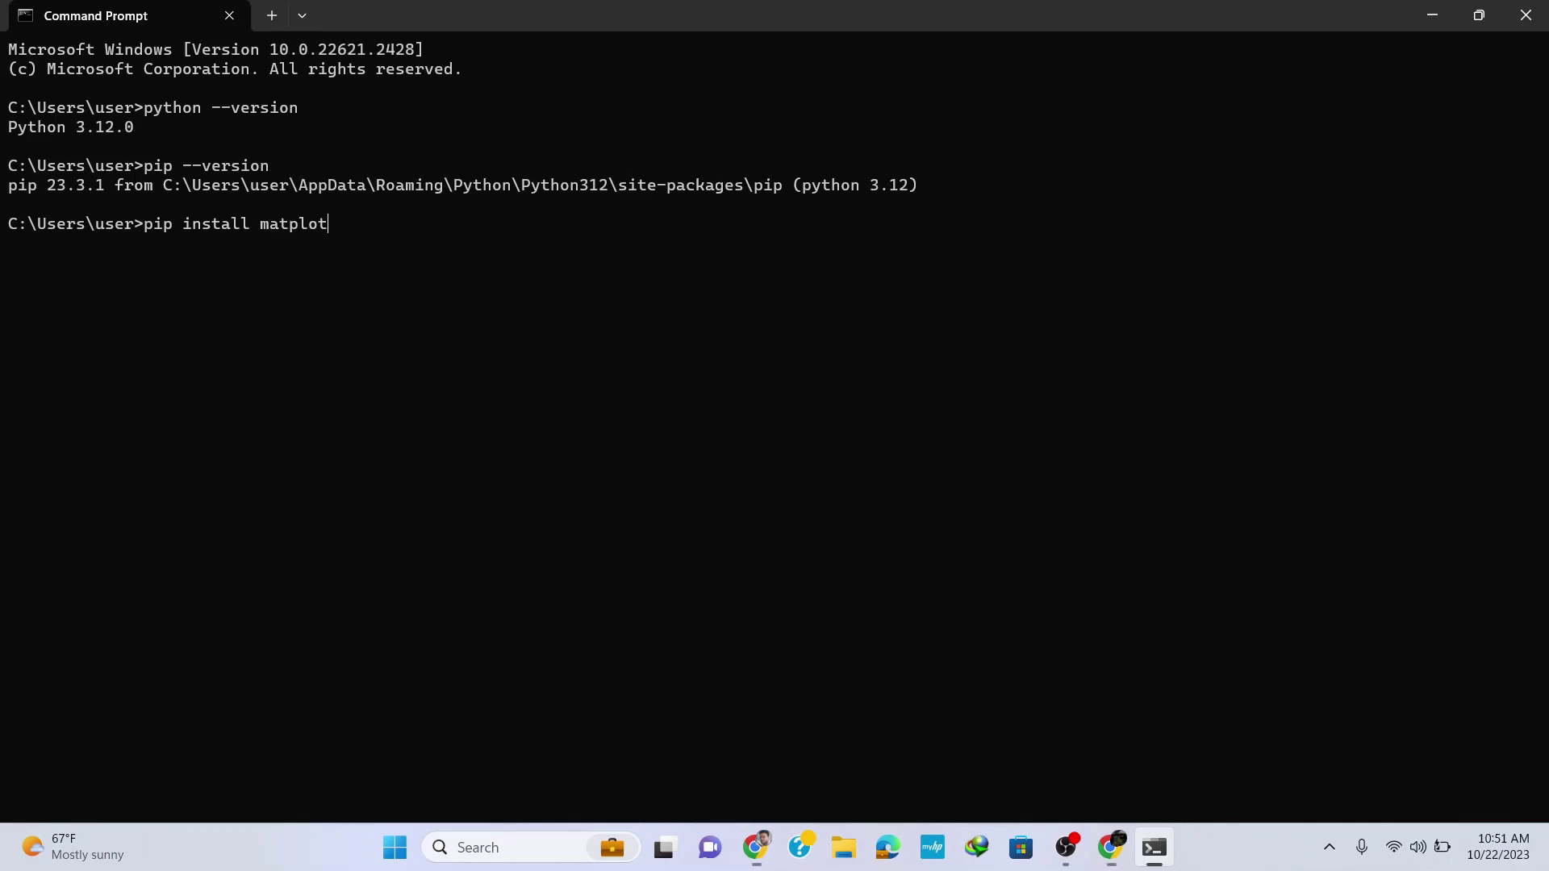
{"action": "type", "text": "lin"}
{"action": "key", "text": "BackSpace"}
{"action": "type", "text": "b"}
{"action": "key", "text": "Return"}
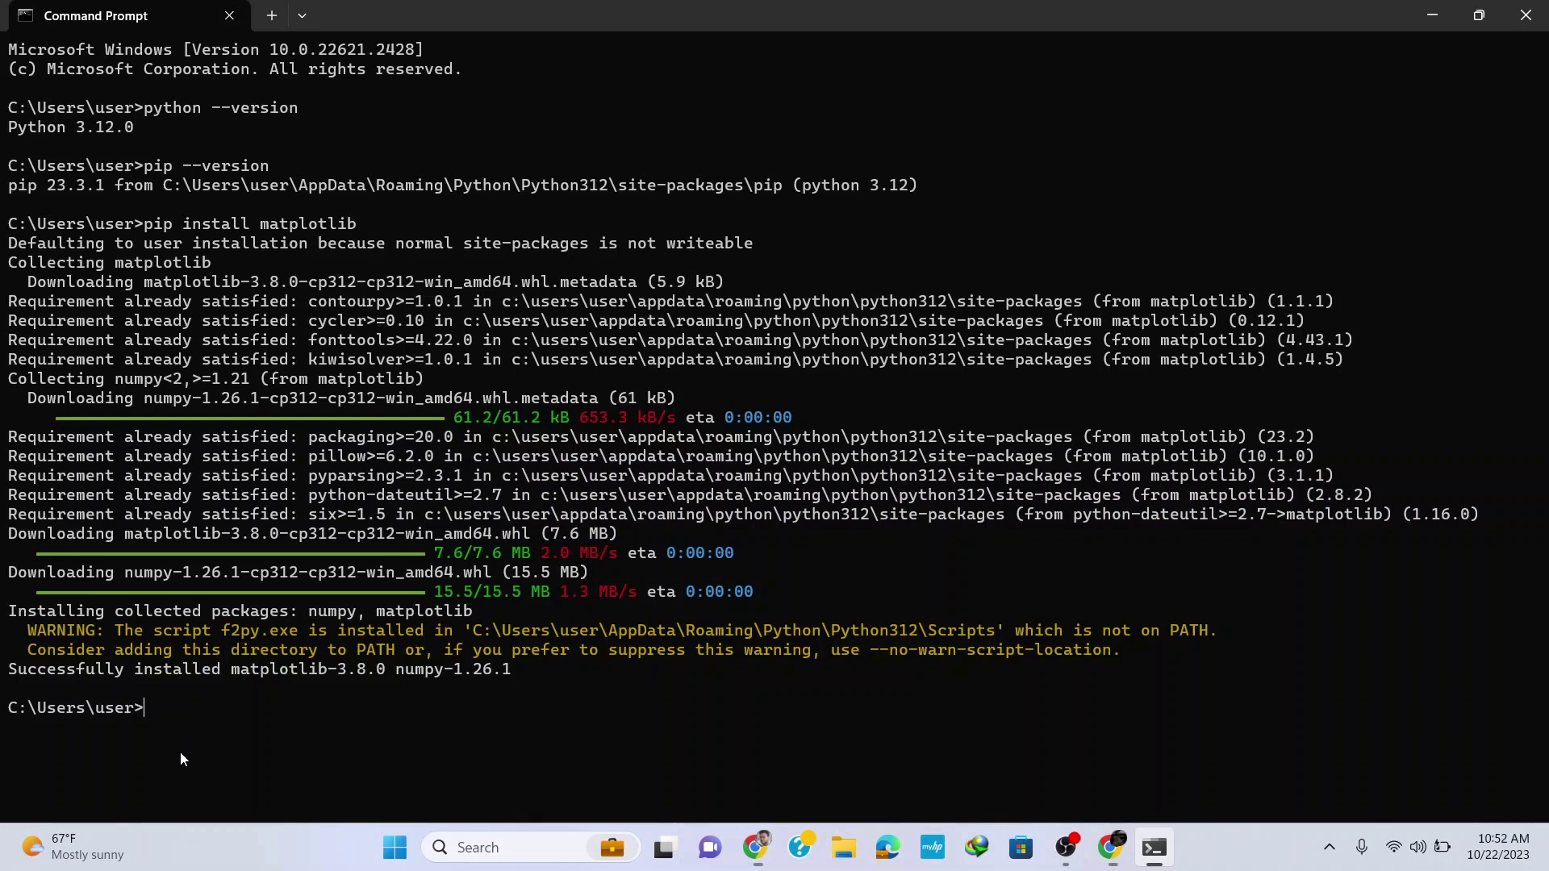
Step: Edit the recalled command into 'pip install pandas' and run it, installing pandas 2.1.1
{"action": "key", "text": "Up"}
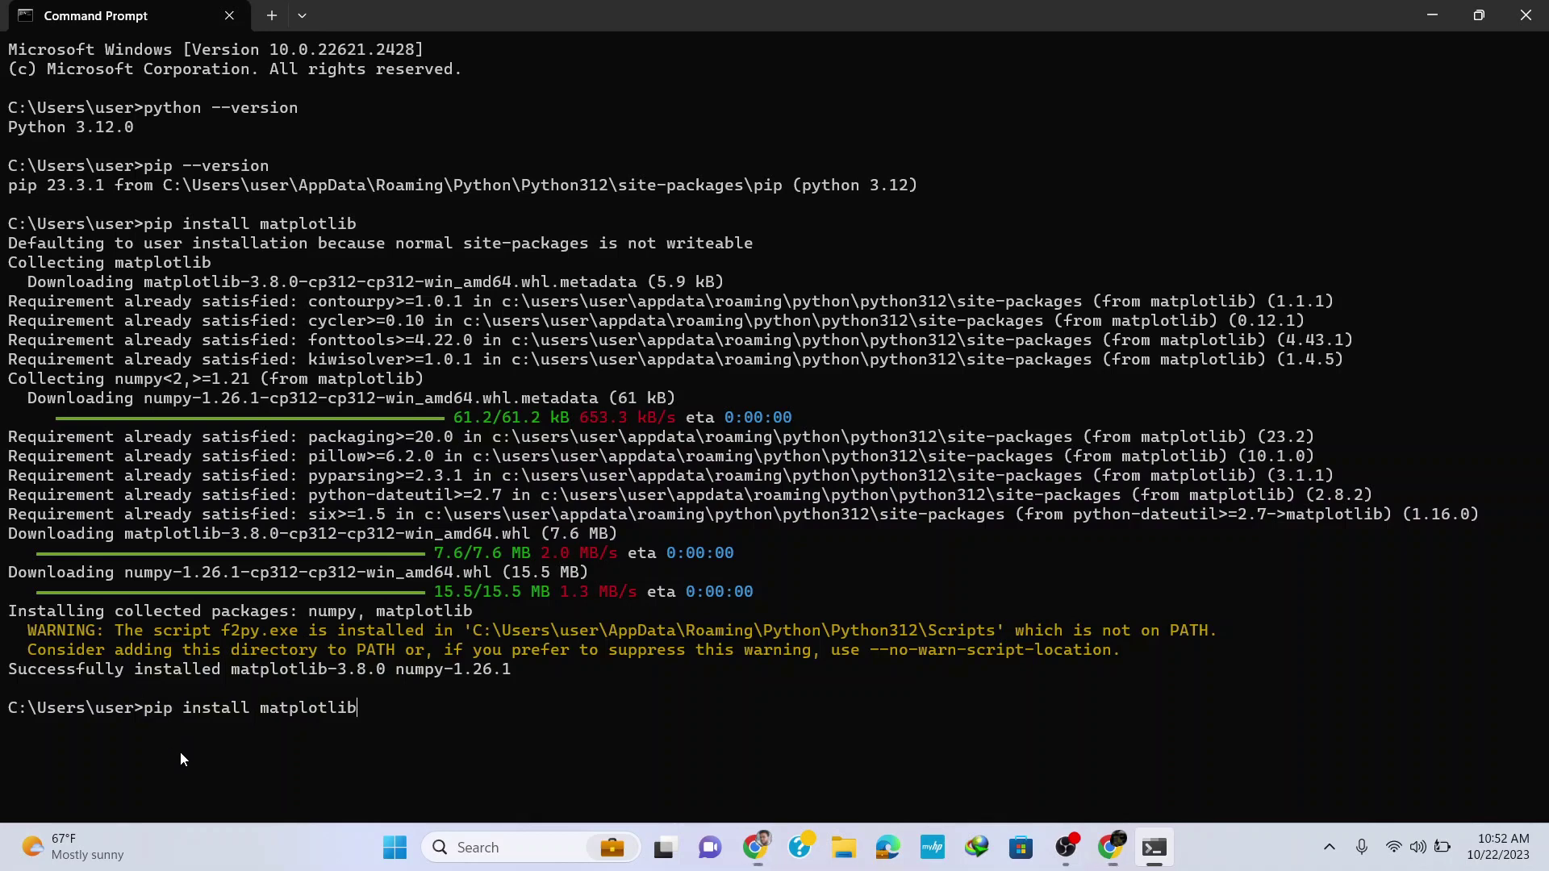
{"action": "key", "text": "BackSpace"}
{"action": "key", "text": "BackSpace"}
{"action": "key", "text": "BackSpace"}
{"action": "key", "text": "BackSpace"}
{"action": "key", "text": "BackSpace"}
{"action": "key", "text": "BackSpace"}
{"action": "key", "text": "BackSpace"}
{"action": "key", "text": "BackSpace"}
{"action": "key", "text": "BackSpace"}
{"action": "key", "text": "BackSpace"}
{"action": "type", "text": "andas"}
{"action": "key", "text": "Return"}
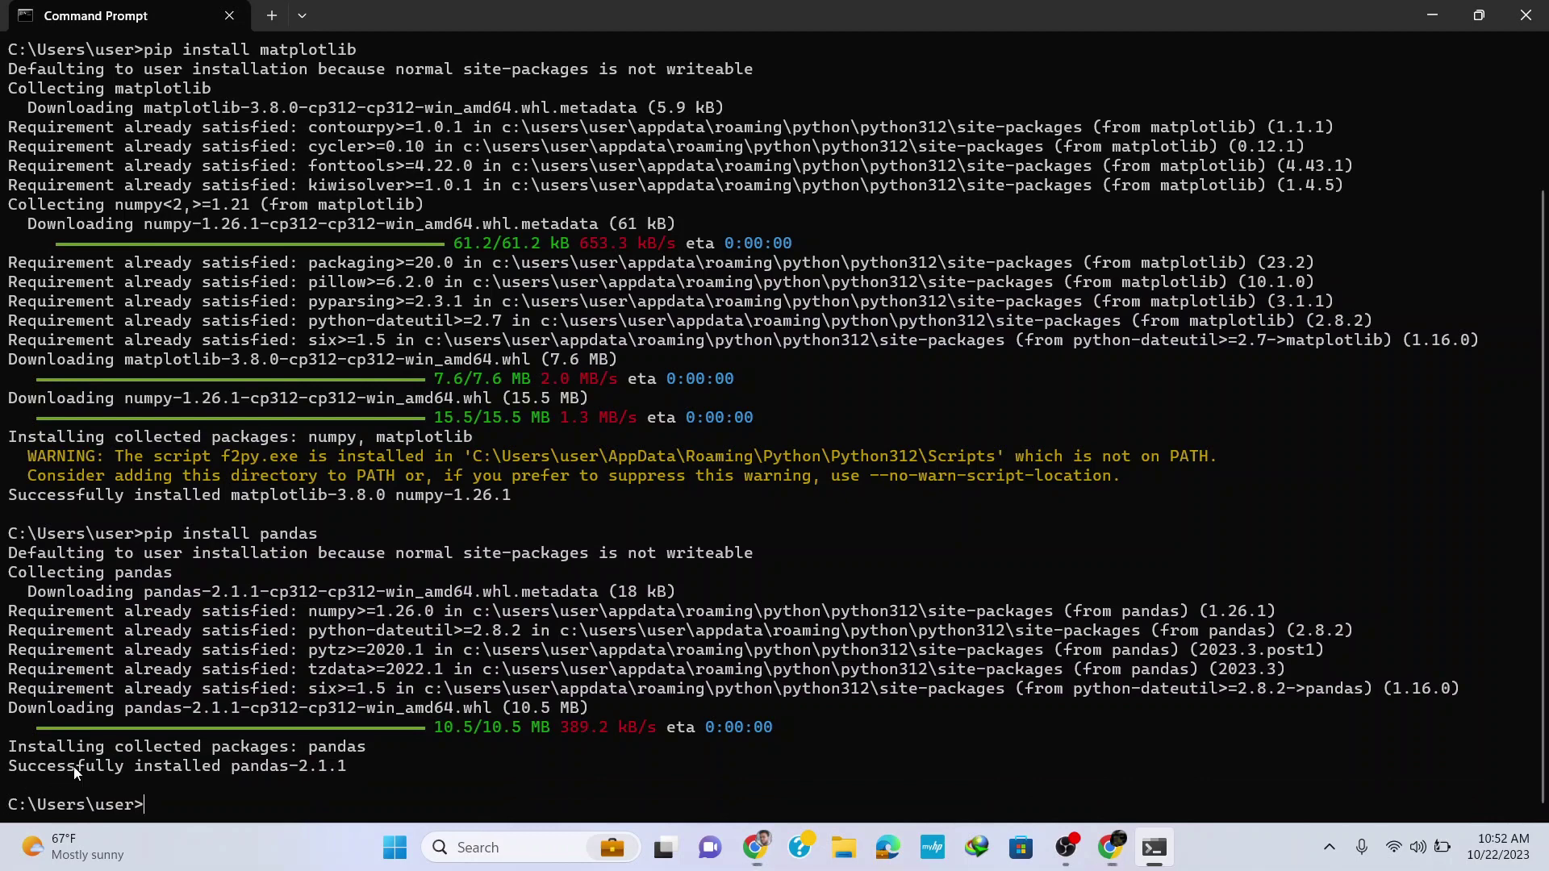
Step: Edit the recalled command into 'pip install numpy' and run it; pip reports numpy already installed
{"action": "key", "text": "Up"}
{"action": "key", "text": "BackSpace"}
{"action": "key", "text": "BackSpace"}
{"action": "key", "text": "BackSpace"}
{"action": "key", "text": "BackSpace"}
{"action": "key", "text": "BackSpace"}
{"action": "key", "text": "BackSpace"}
{"action": "type", "text": "num"}
{"action": "type", "text": "py"}
{"action": "key", "text": "Return"}
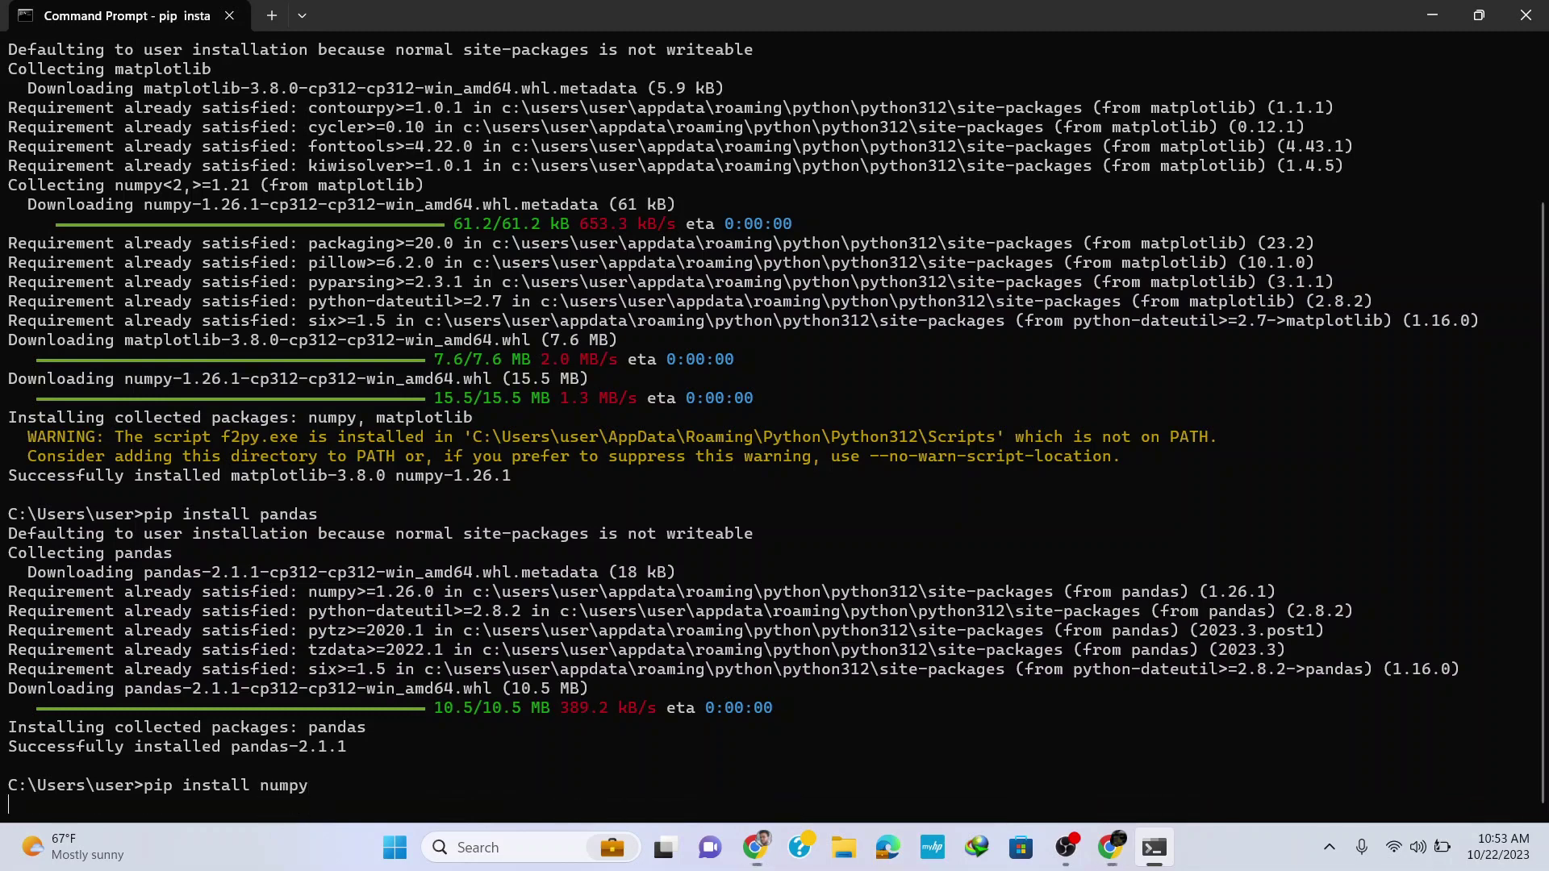